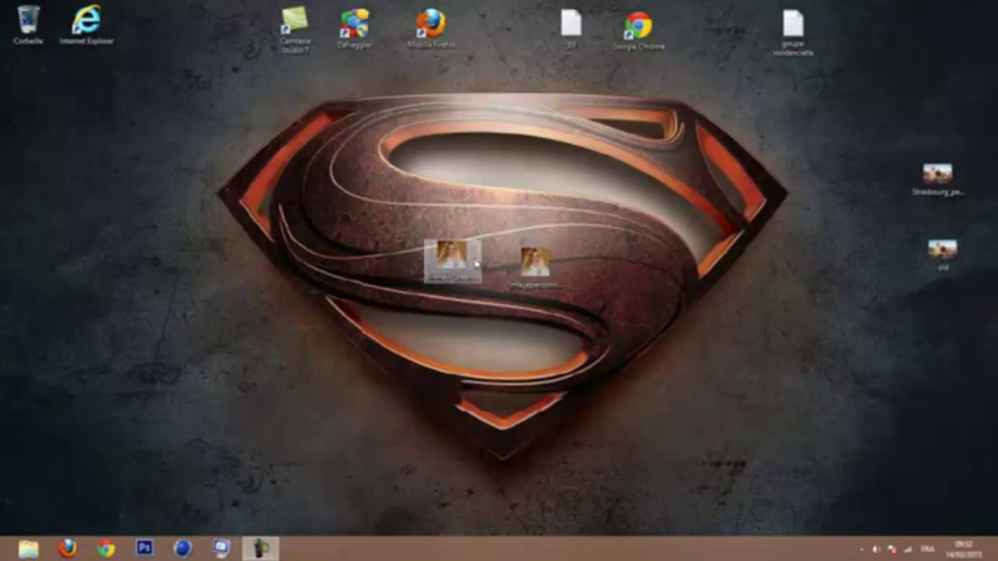
Open the original and retouched portrait photos side by side for comparison.
{"action": "double_click", "coordinate": [451, 265]}
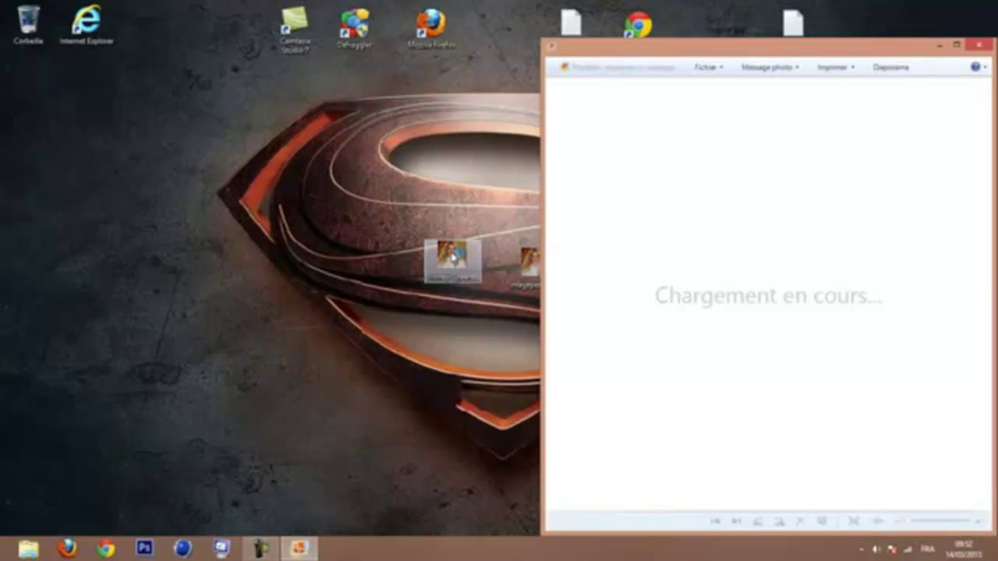
{"action": "left_click_drag", "start_coordinate": [920, 49], "coordinate": [777, 52]}
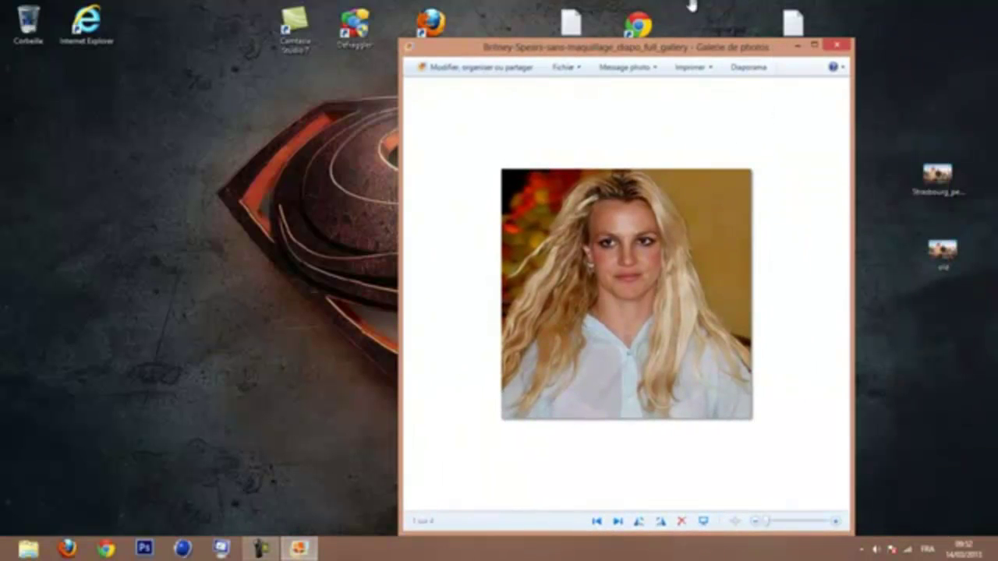
{"action": "mouse_move", "coordinate": [693, 49]}
{"action": "left_mouse_down"}
{"action": "mouse_move", "coordinate": [341, 134]}
{"action": "mouse_move", "coordinate": [341, 82]}
{"action": "left_mouse_up"}
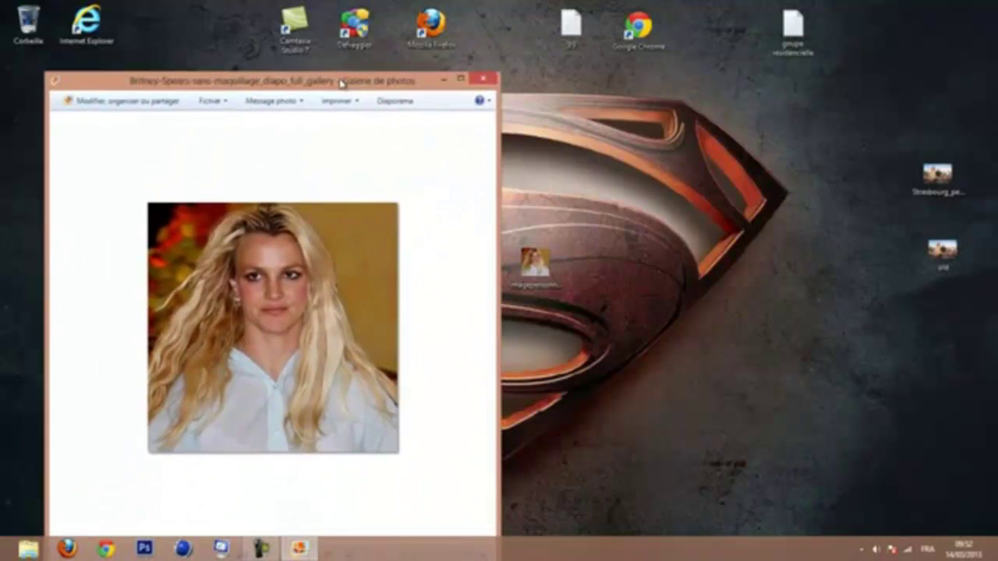
{"action": "double_click", "coordinate": [535, 265]}
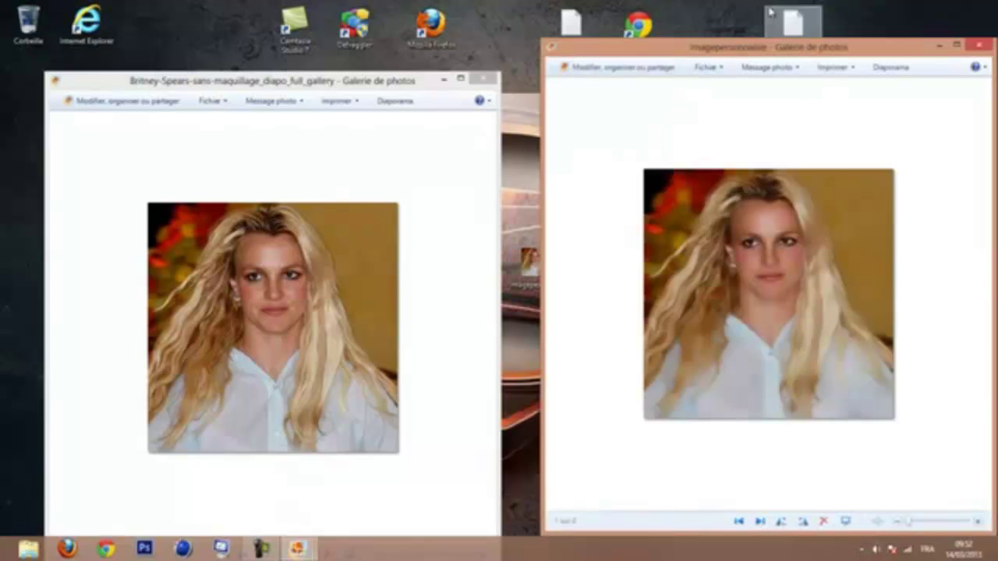
{"action": "mouse_move", "coordinate": [691, 52]}
{"action": "left_mouse_down"}
{"action": "mouse_move", "coordinate": [541, 60]}
{"action": "mouse_move", "coordinate": [575, 80]}
{"action": "mouse_move", "coordinate": [525, 76]}
{"action": "mouse_move", "coordinate": [551, 78]}
{"action": "left_mouse_up"}
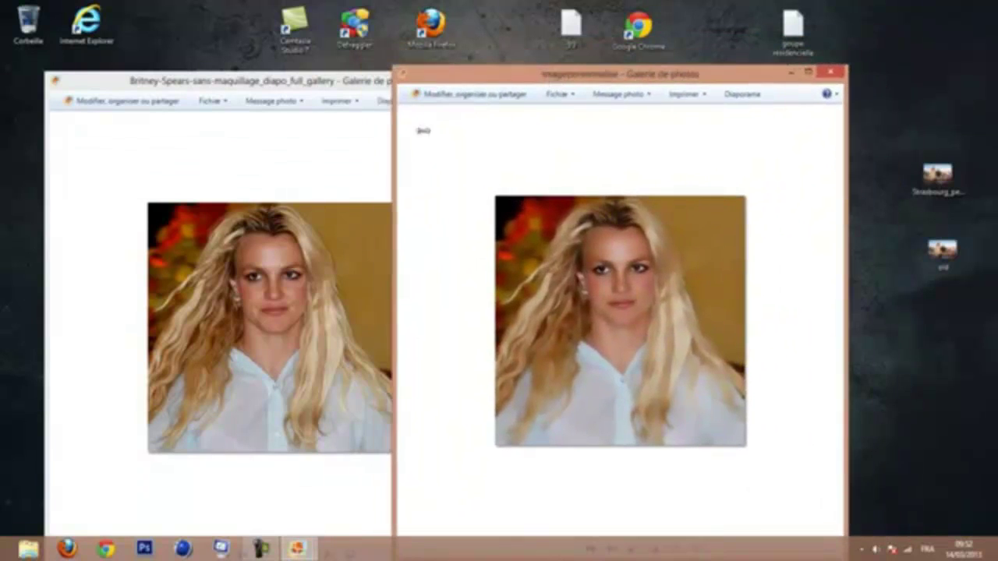
Switch between the two portrait photos to compare them, then close both windows.
{"action": "left_click", "coordinate": [370, 363]}
{"action": "left_click", "coordinate": [508, 318]}
{"action": "left_click", "coordinate": [392, 95]}
{"action": "left_click", "coordinate": [483, 80]}
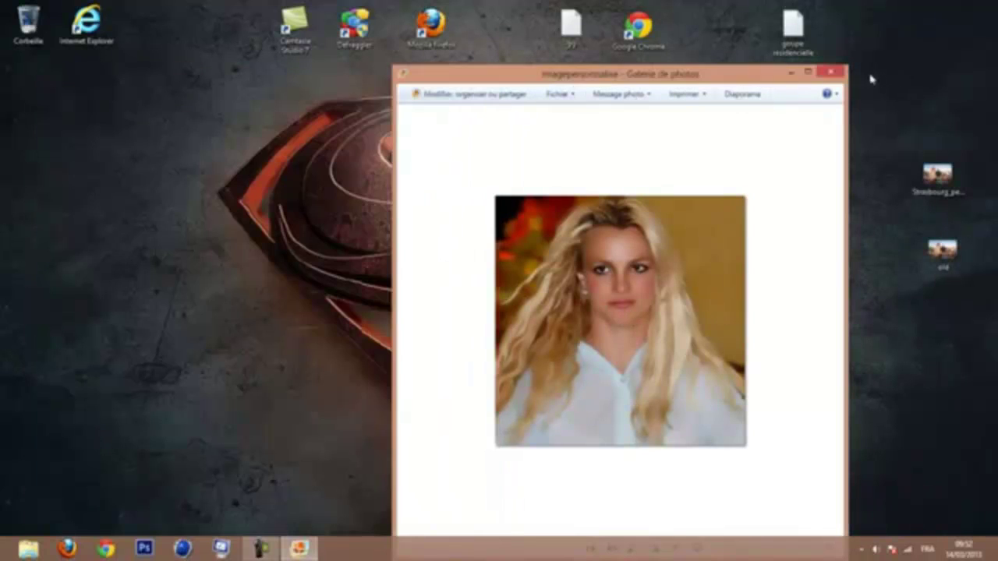
{"action": "left_click", "coordinate": [831, 72]}
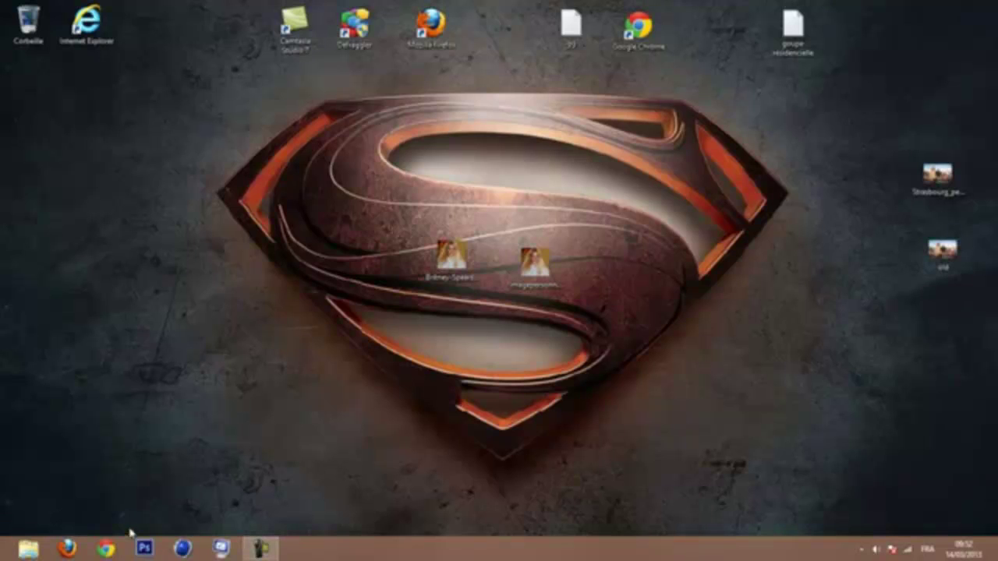
Launch Photoshop and open the unretouched portrait JPEG from the Bureau via Fichier > Ouvrir.
{"action": "left_click", "coordinate": [143, 548]}
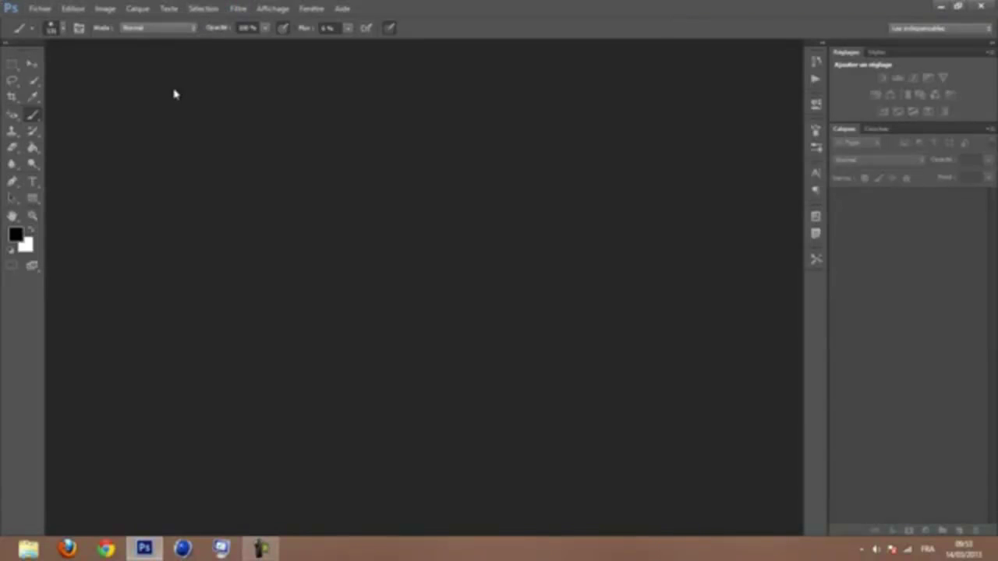
{"action": "left_click", "coordinate": [41, 9]}
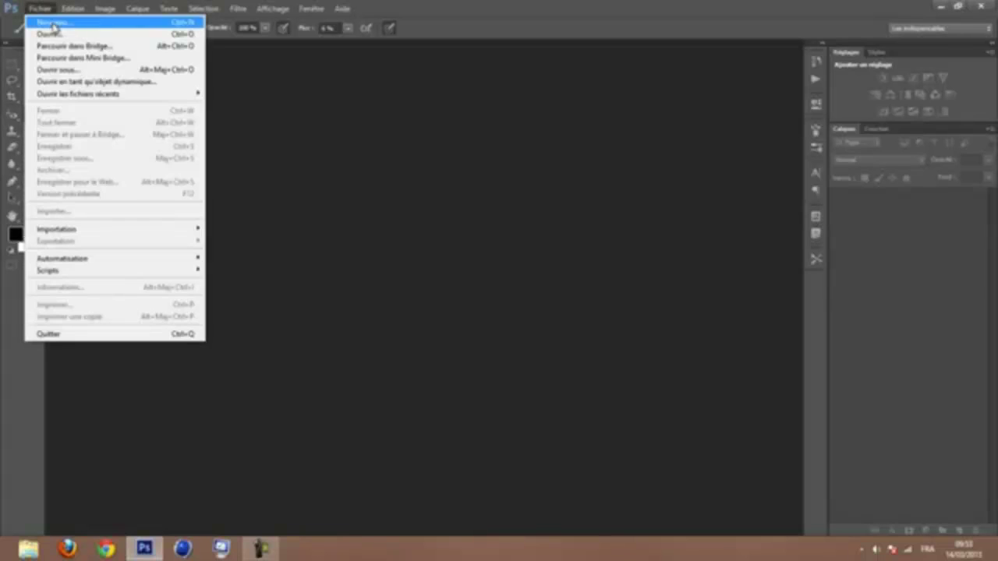
{"action": "left_click", "coordinate": [59, 34]}
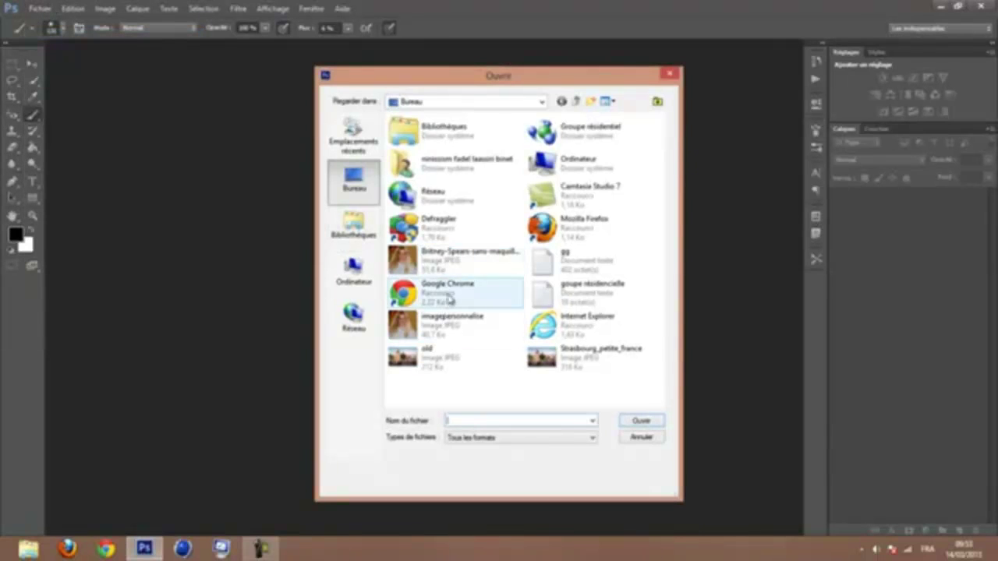
{"action": "left_click", "coordinate": [458, 265]}
{"action": "left_click", "coordinate": [636, 421]}
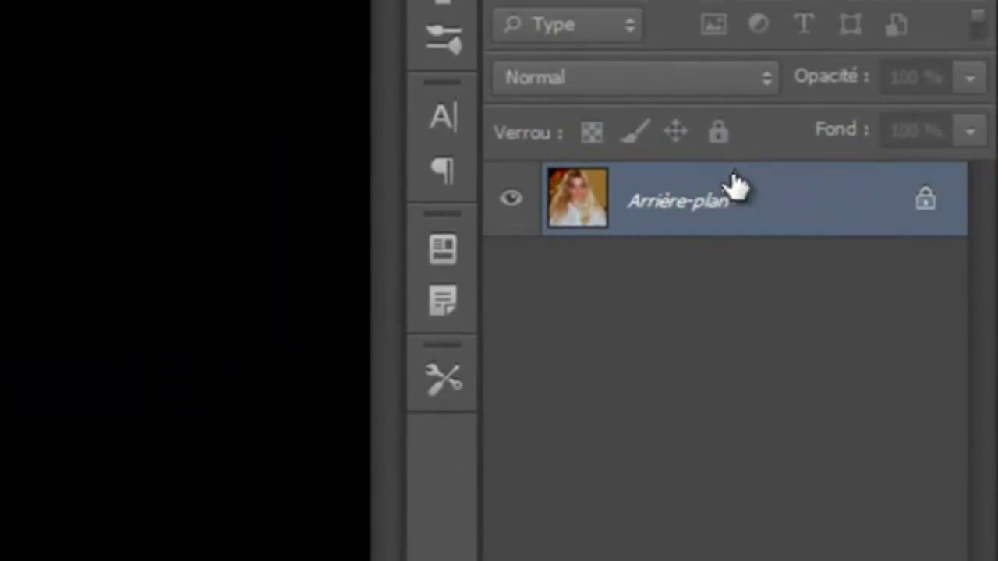
Duplicate Arrière-plan onto the New Layer button to create Arrière-plan copie.
{"action": "left_click_drag", "start_coordinate": [724, 195], "coordinate": [740, 252]}
{"action": "mouse_move", "coordinate": [730, 218]}
{"action": "left_mouse_down"}
{"action": "mouse_move", "coordinate": [730, 239]}
{"action": "mouse_move", "coordinate": [724, 223]}
{"action": "mouse_move", "coordinate": [902, 496]}
{"action": "left_mouse_up"}
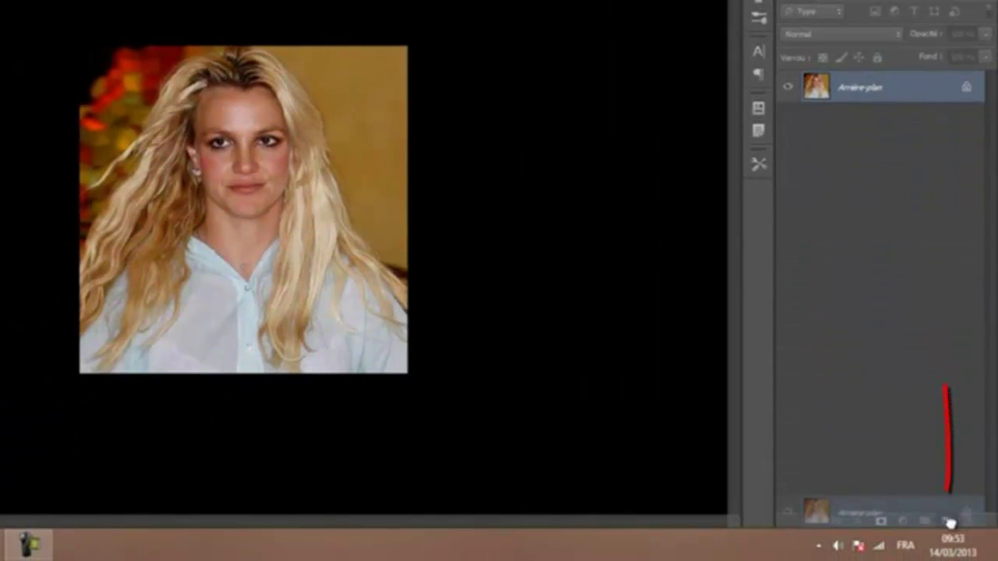
{"action": "left_click_drag", "start_coordinate": [903, 495], "coordinate": [947, 521]}
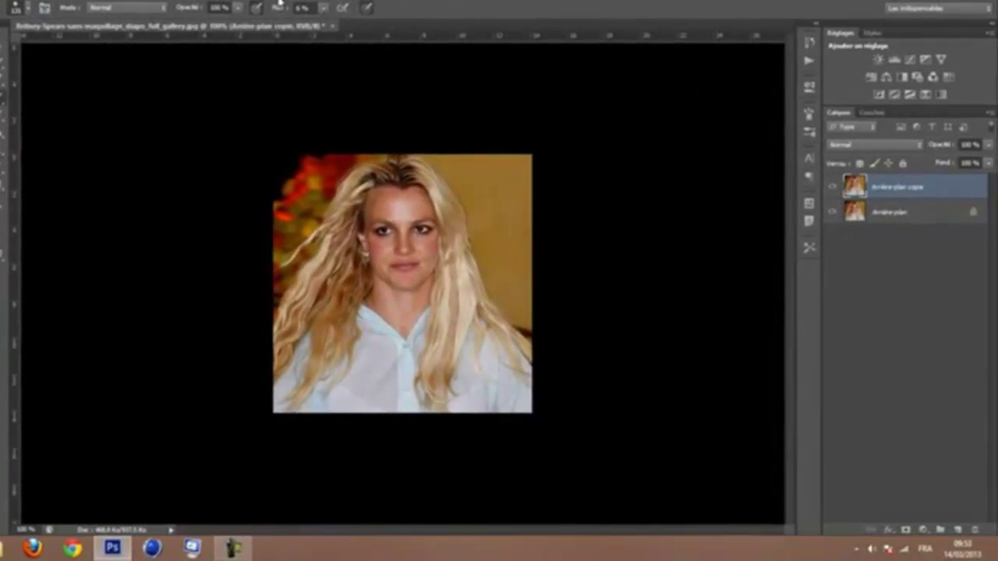
{"action": "left_click", "coordinate": [238, 9]}
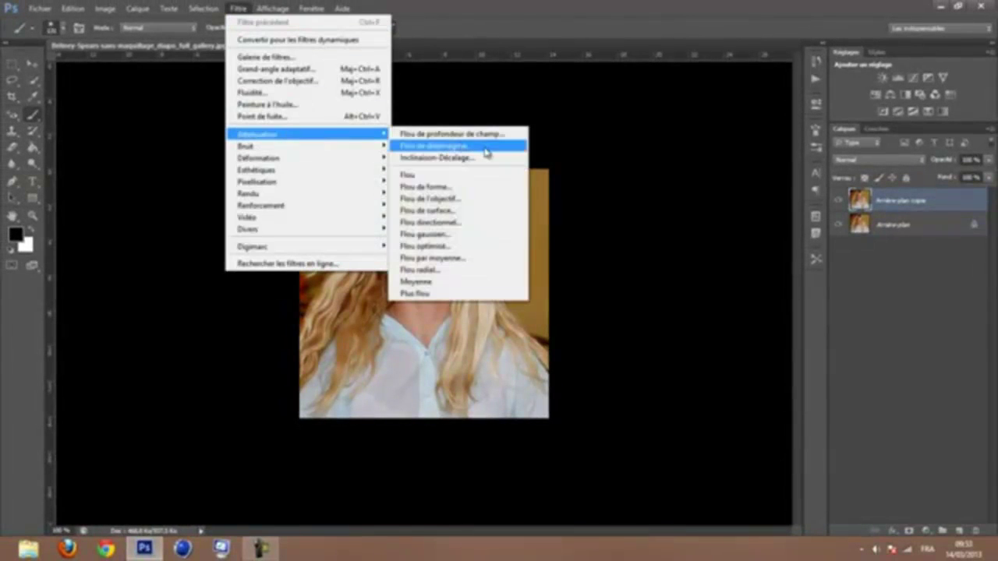
{"action": "mouse_move", "coordinate": [306, 134]}
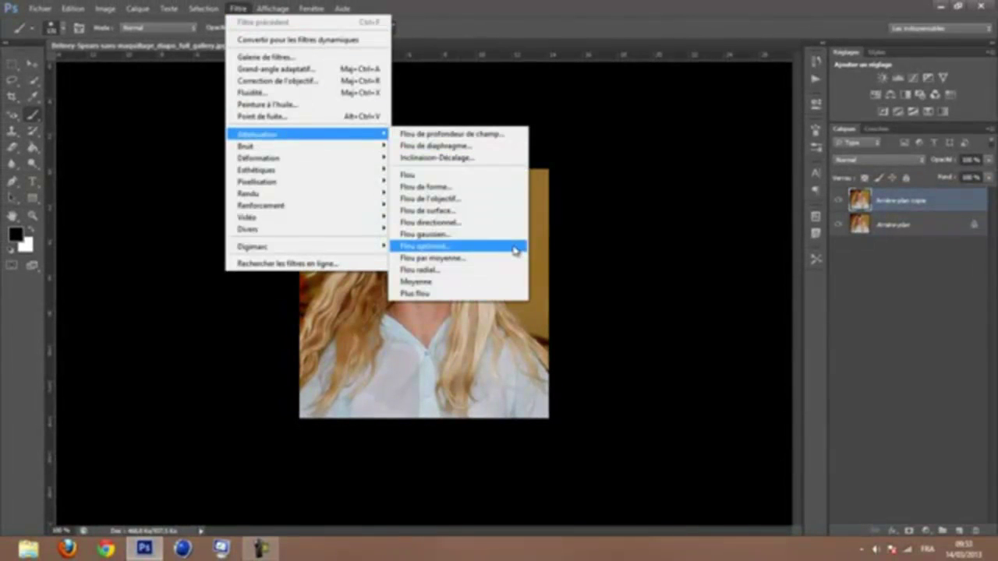
Run Flou optimisé (Rayon 3,0, Seuil 25,0) on Arrière-plan copie, then repeat it.
{"action": "left_click", "coordinate": [515, 247]}
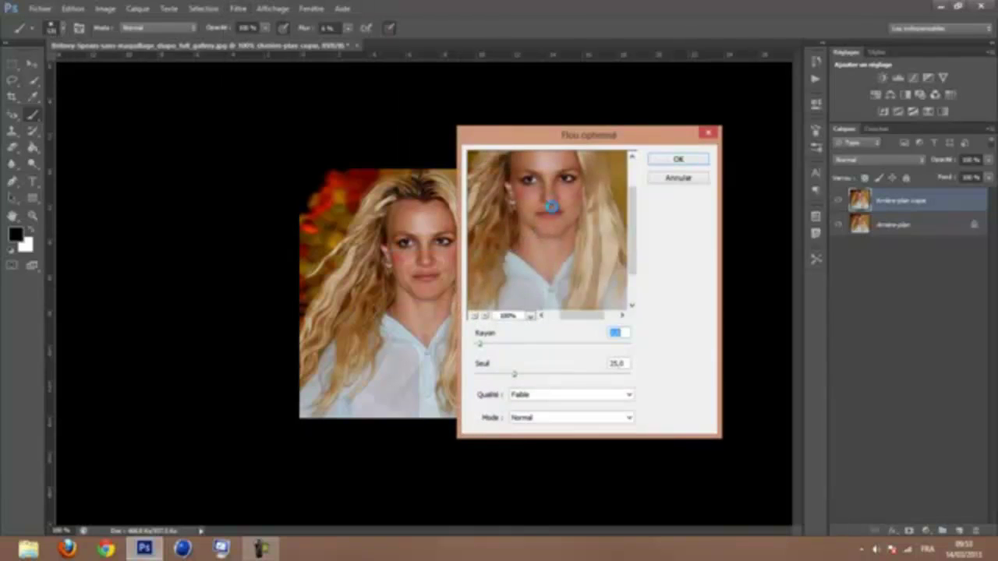
{"action": "left_click_drag", "start_coordinate": [551, 206], "coordinate": [550, 233]}
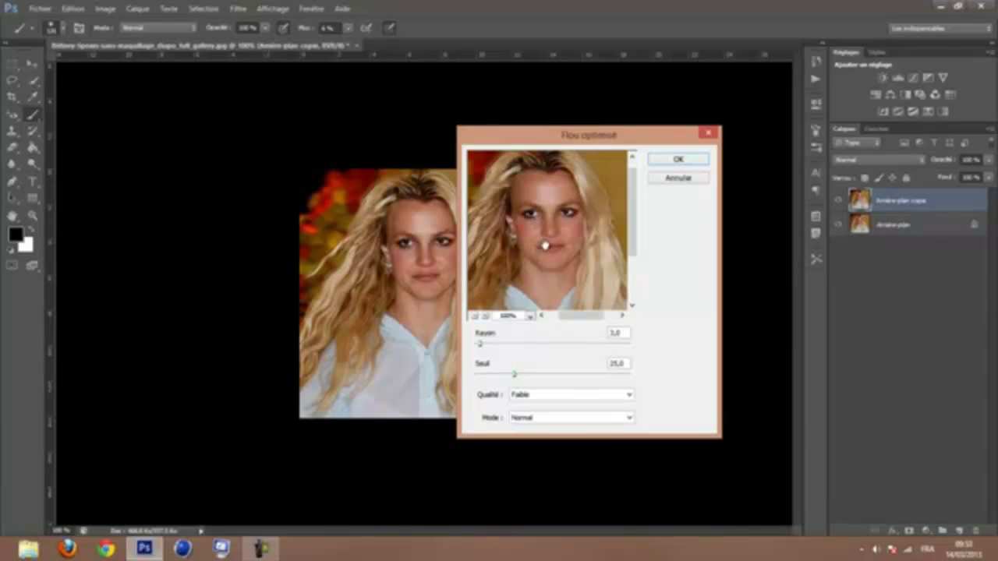
{"action": "left_click", "coordinate": [649, 162]}
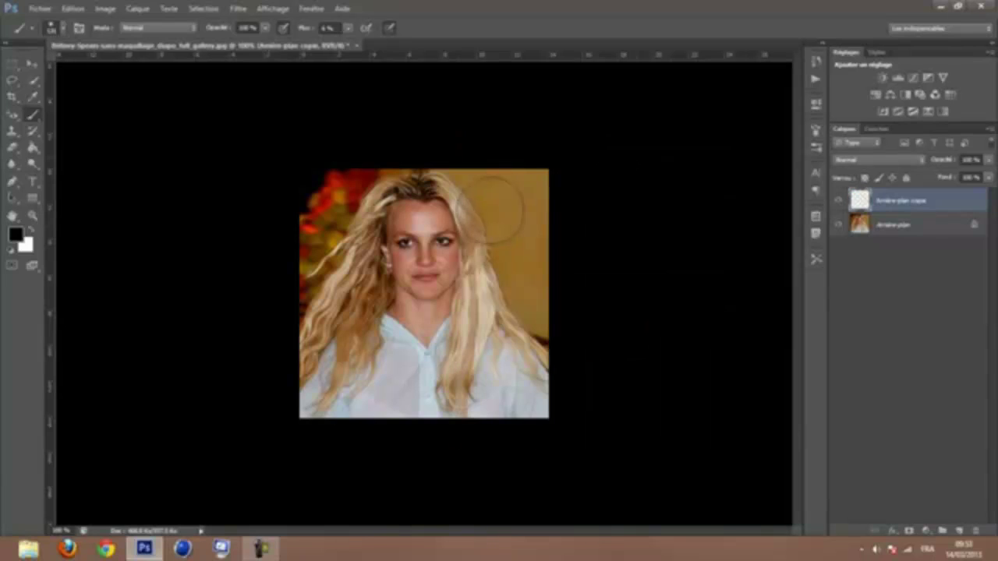
{"action": "left_click", "coordinate": [238, 9]}
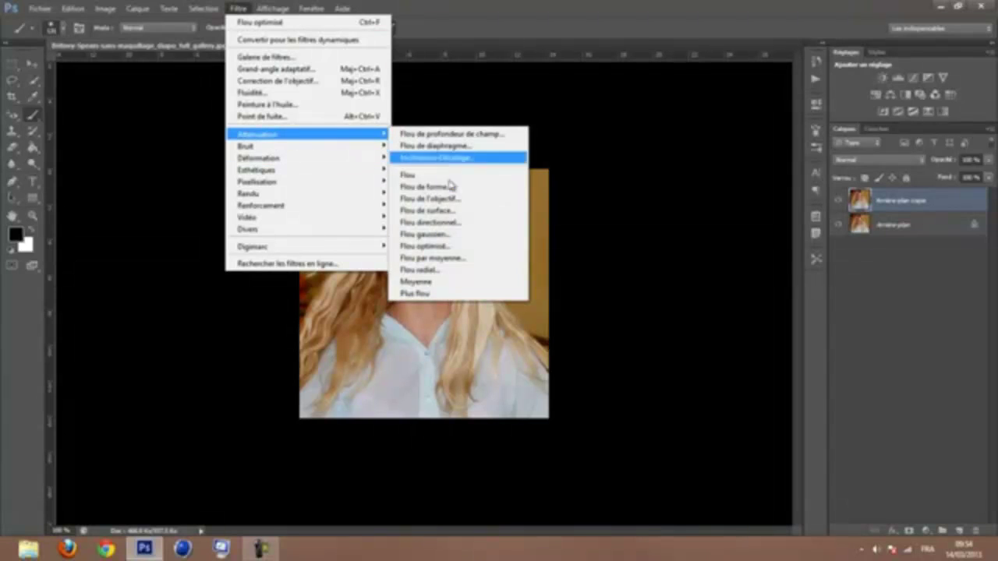
{"action": "mouse_move", "coordinate": [257, 134]}
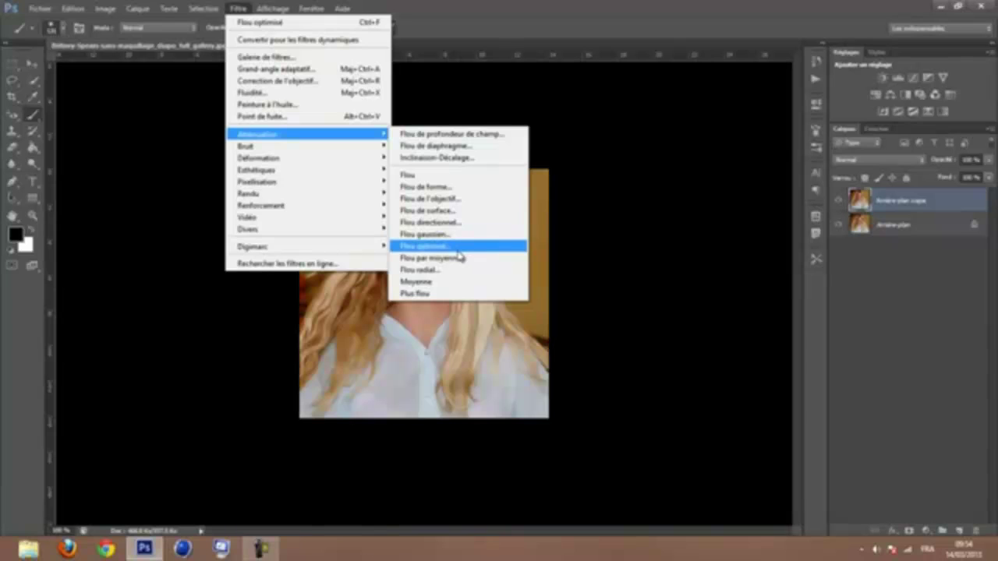
{"action": "left_click", "coordinate": [458, 246]}
{"action": "left_click", "coordinate": [678, 160]}
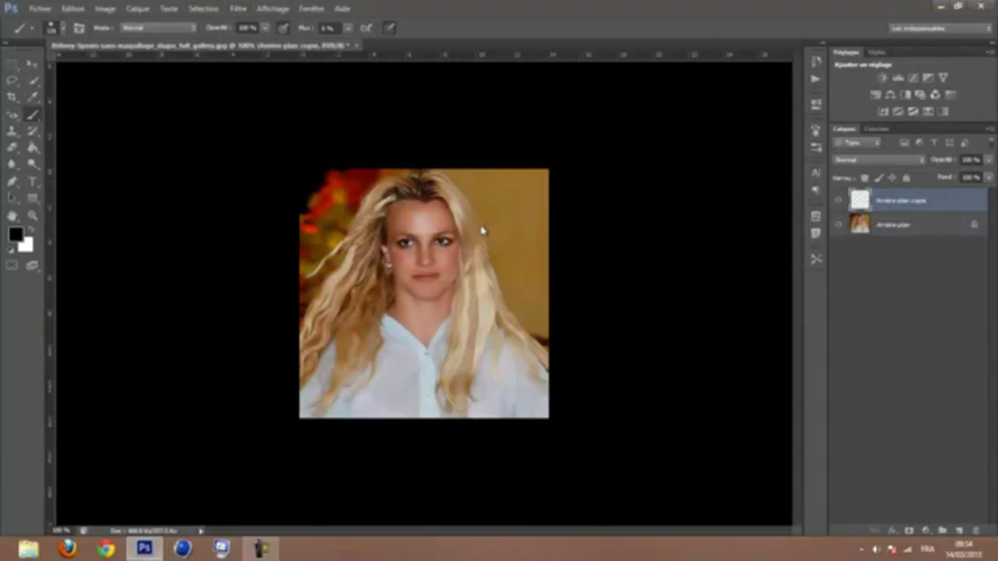
{"action": "left_click", "coordinate": [238, 9]}
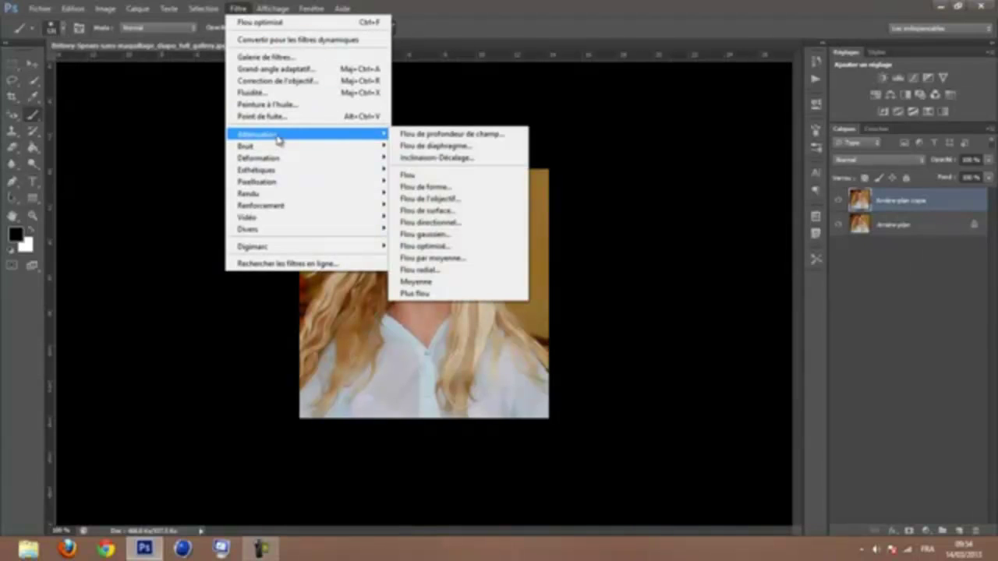
{"action": "mouse_move", "coordinate": [257, 134]}
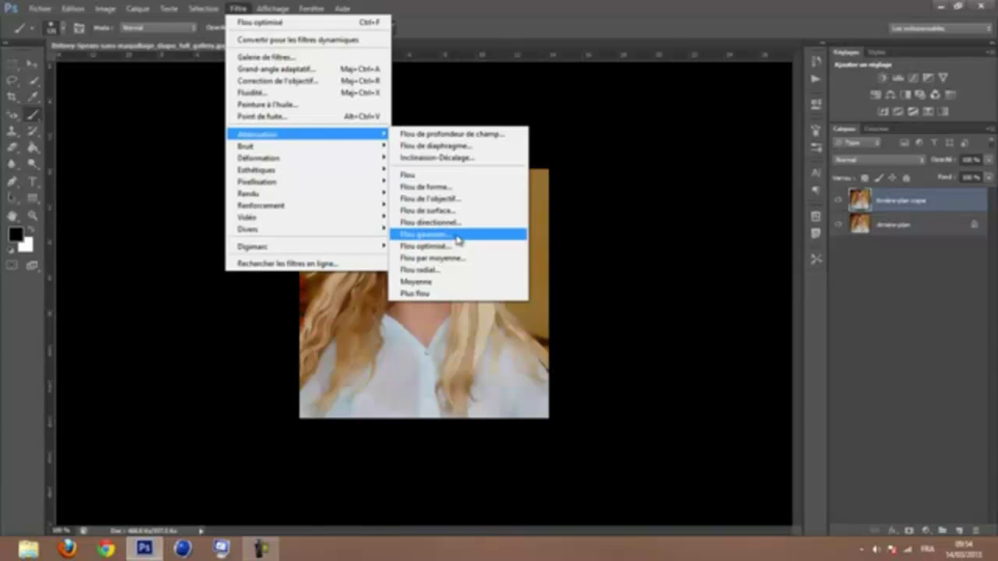
Apply a Flou gaussien blur to the Arrière-plan copie layer.
{"action": "left_click", "coordinate": [458, 236]}
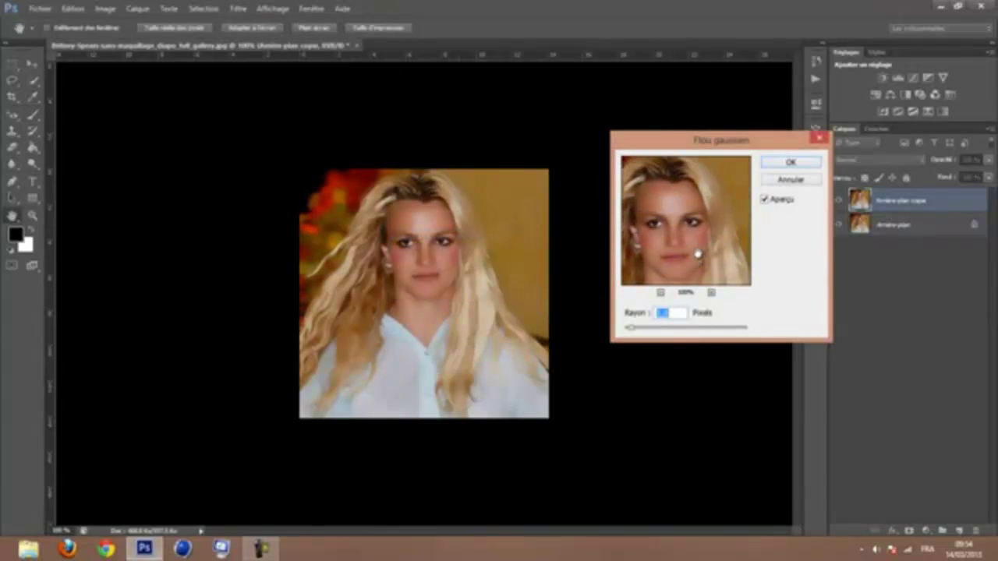
{"action": "left_click", "coordinate": [795, 164]}
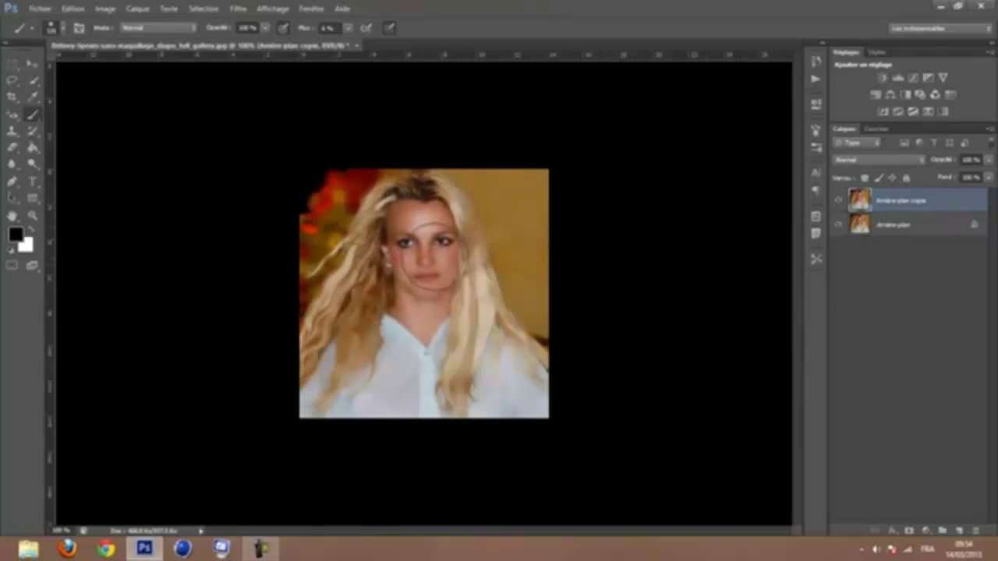
Brush over the forehead, cheeks and dark hair strands across the face.
{"action": "left_click_drag", "start_coordinate": [431, 226], "coordinate": [402, 226]}
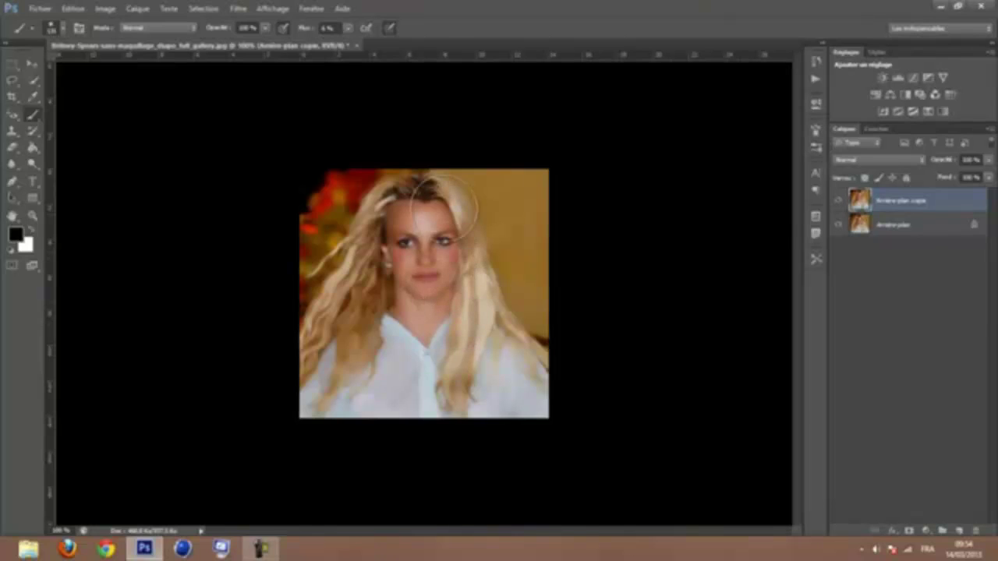
{"action": "left_click_drag", "start_coordinate": [388, 248], "coordinate": [447, 267]}
{"action": "left_click_drag", "start_coordinate": [413, 218], "coordinate": [448, 222]}
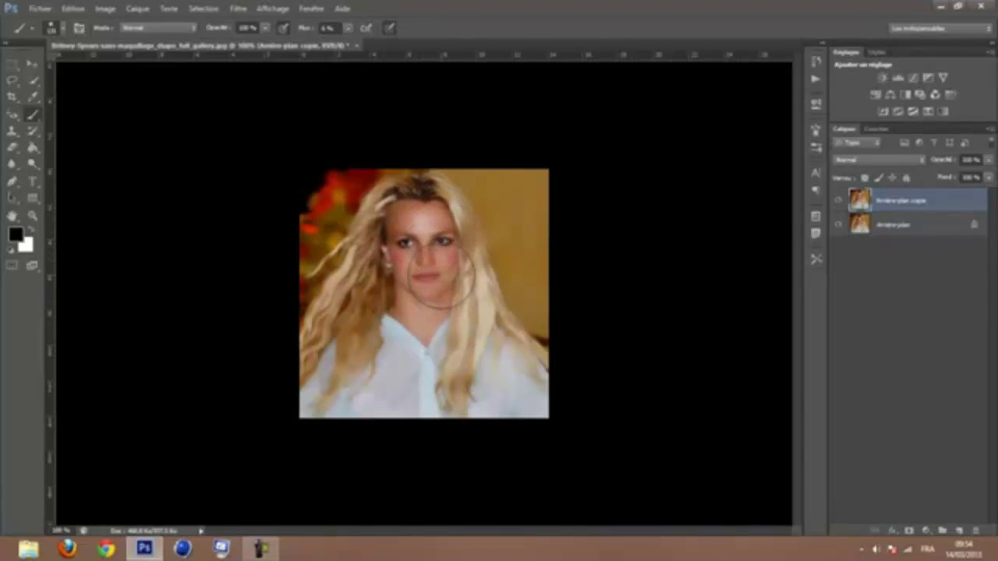
{"action": "left_click_drag", "start_coordinate": [405, 261], "coordinate": [426, 273]}
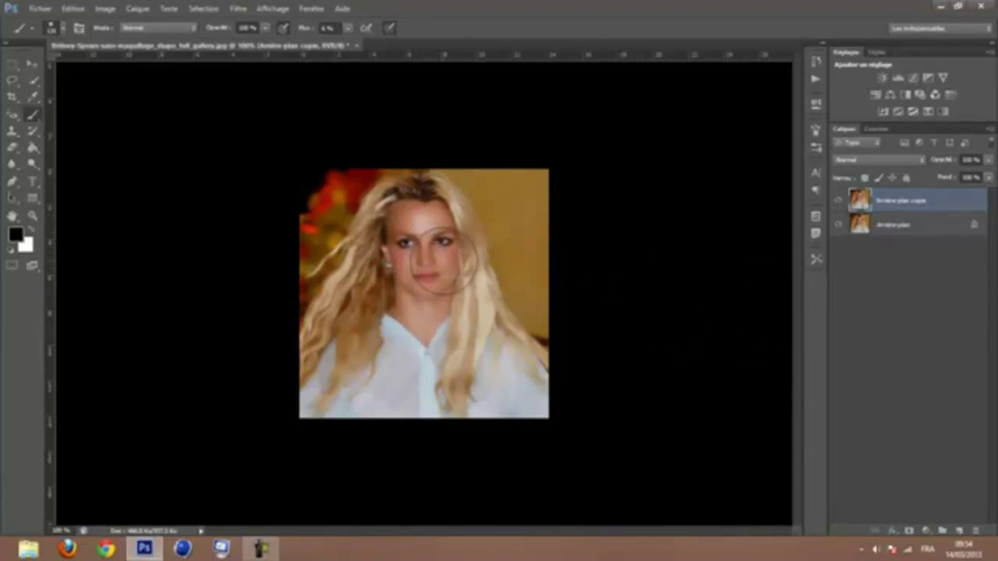
{"action": "mouse_move", "coordinate": [448, 233]}
{"action": "left_mouse_down"}
{"action": "mouse_move", "coordinate": [468, 293]}
{"action": "mouse_move", "coordinate": [501, 257]}
{"action": "mouse_move", "coordinate": [479, 276]}
{"action": "left_mouse_up"}
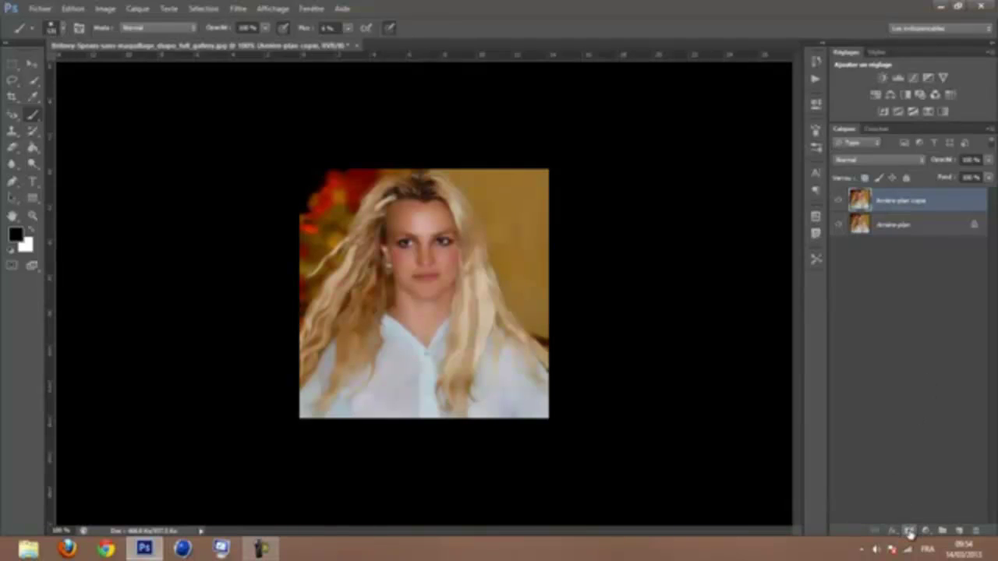
Add a layer mask to Arrière-plan copie, hide Arrière-plan, and zoom into the face.
{"action": "left_click", "coordinate": [909, 532]}
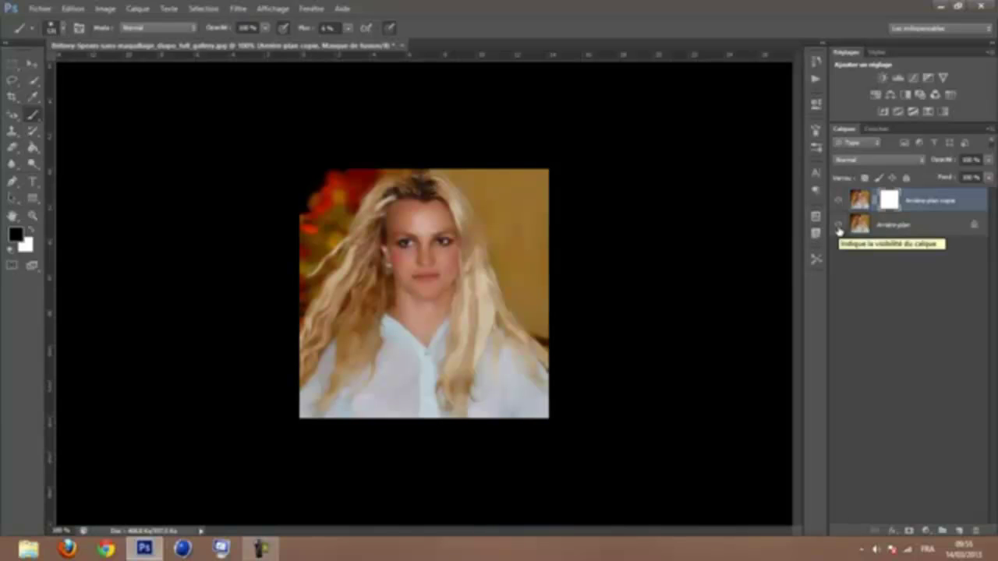
{"action": "left_click", "coordinate": [838, 227]}
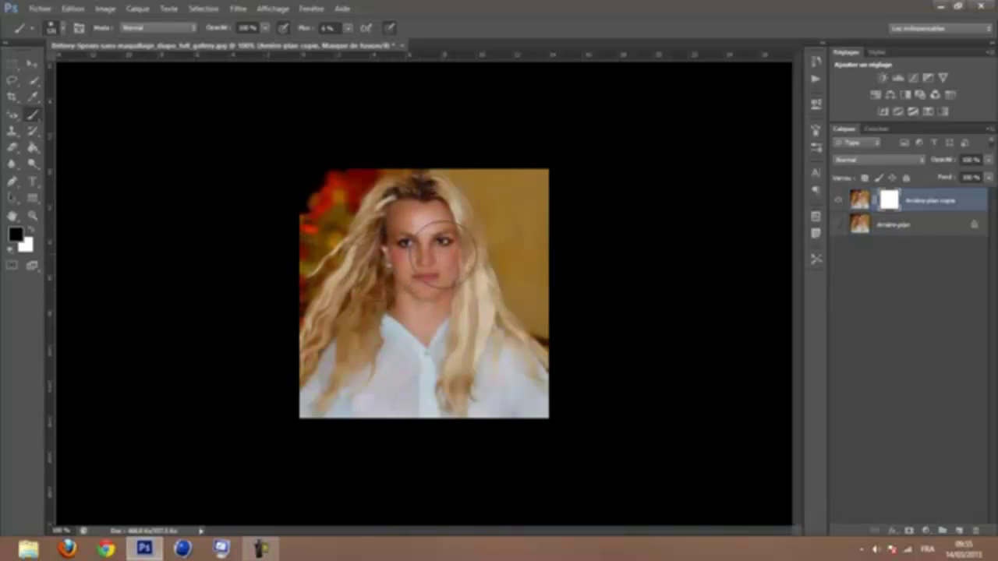
{"action": "left_click", "coordinate": [32, 216]}
{"action": "left_click", "coordinate": [407, 238]}
Mask out the left eye with a small black brush at 100% Flux.
{"action": "left_click", "coordinate": [406, 238]}
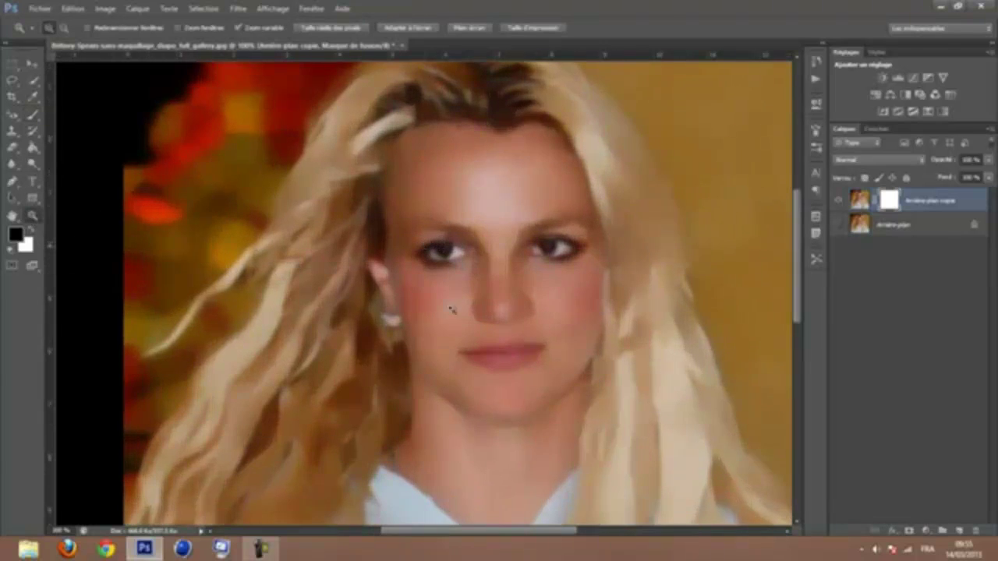
{"action": "left_click", "coordinate": [32, 114]}
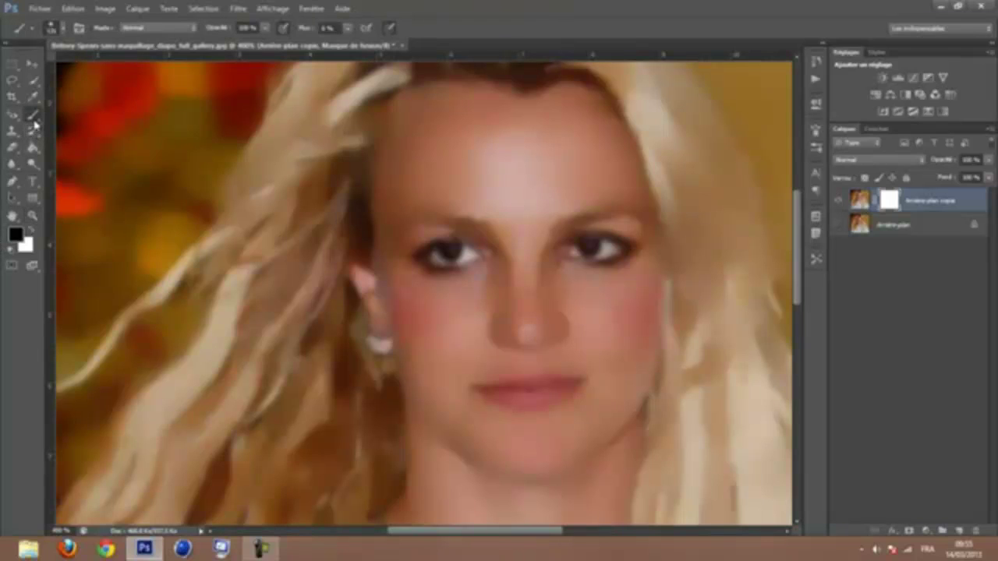
{"action": "right_click", "coordinate": [661, 347]}
{"action": "left_click_drag", "start_coordinate": [635, 323], "coordinate": [619, 325]}
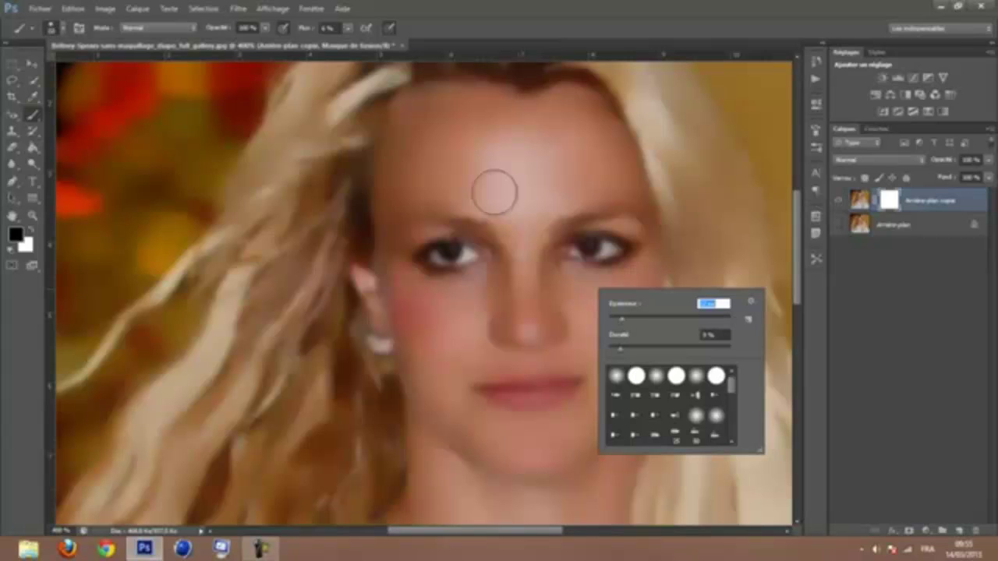
{"action": "left_click", "coordinate": [266, 29]}
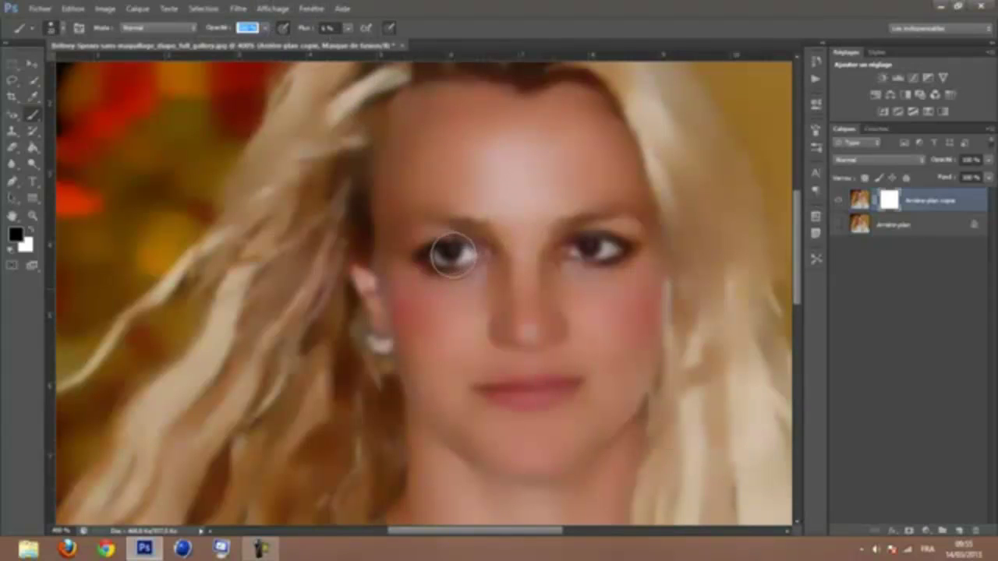
{"action": "left_click_drag", "start_coordinate": [447, 249], "coordinate": [450, 254]}
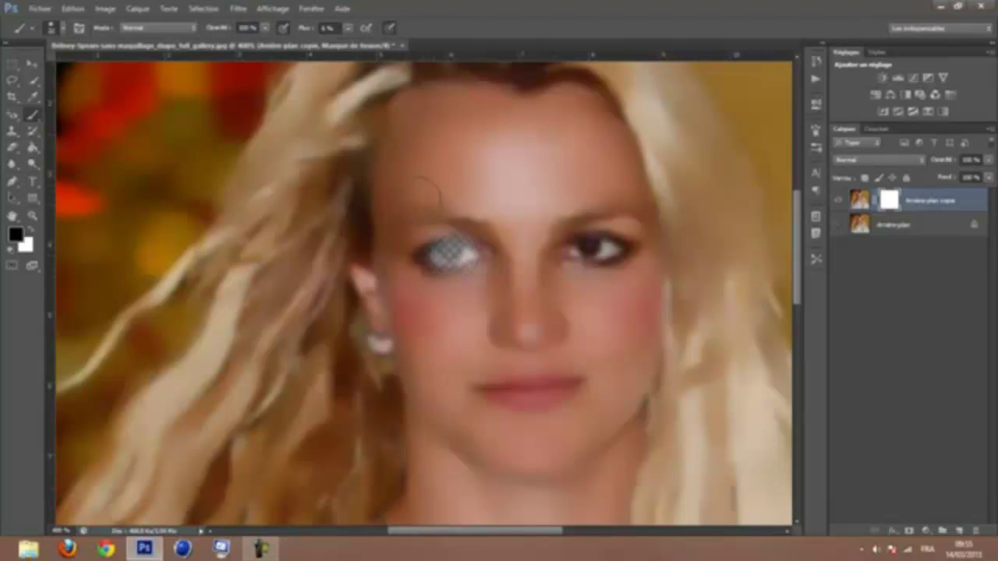
{"action": "left_click", "coordinate": [348, 31]}
{"action": "left_click_drag", "start_coordinate": [350, 49], "coordinate": [434, 45]}
{"action": "left_click", "coordinate": [456, 257]}
{"action": "mouse_move", "coordinate": [456, 257]}
{"action": "left_mouse_down"}
{"action": "mouse_move", "coordinate": [445, 260]}
{"action": "mouse_move", "coordinate": [460, 252]}
{"action": "mouse_move", "coordinate": [463, 234]}
{"action": "left_mouse_up"}
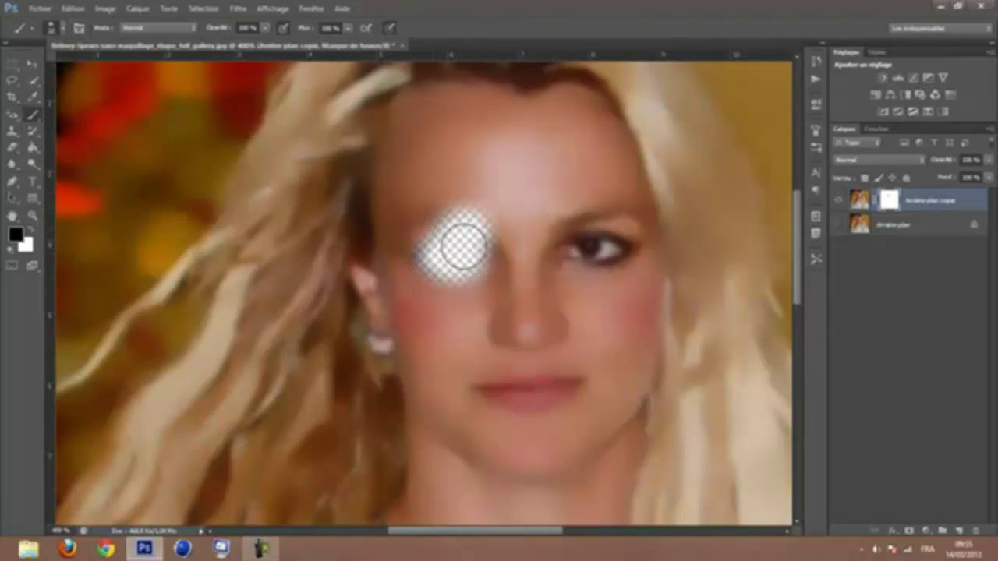
Shrink the brush slightly and mask out the right eye up to the eyebrow.
{"action": "right_click", "coordinate": [555, 265]}
{"action": "left_click_drag", "start_coordinate": [580, 296], "coordinate": [574, 294]}
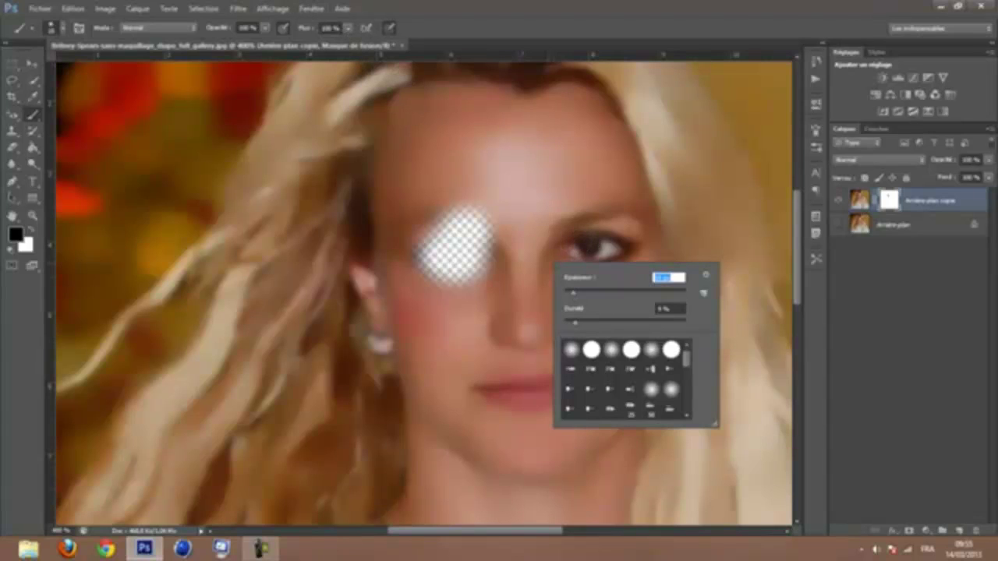
{"action": "left_click", "coordinate": [607, 250]}
{"action": "mouse_move", "coordinate": [607, 250]}
{"action": "left_mouse_down"}
{"action": "mouse_move", "coordinate": [596, 216]}
{"action": "mouse_move", "coordinate": [636, 209]}
{"action": "left_mouse_up"}
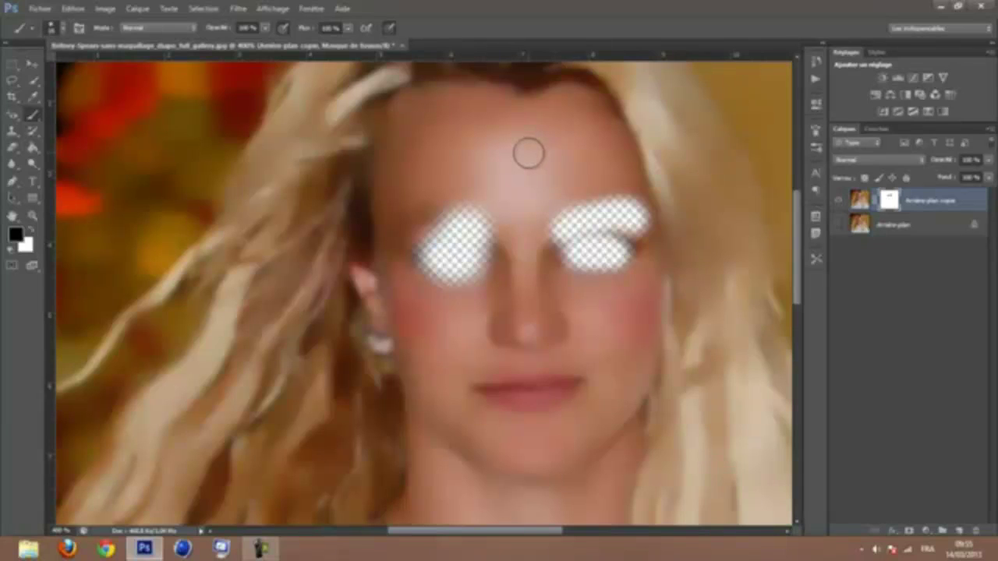
Lower Flux to about 8% and lightly mask the lips and down the nose.
{"action": "left_click", "coordinate": [346, 30]}
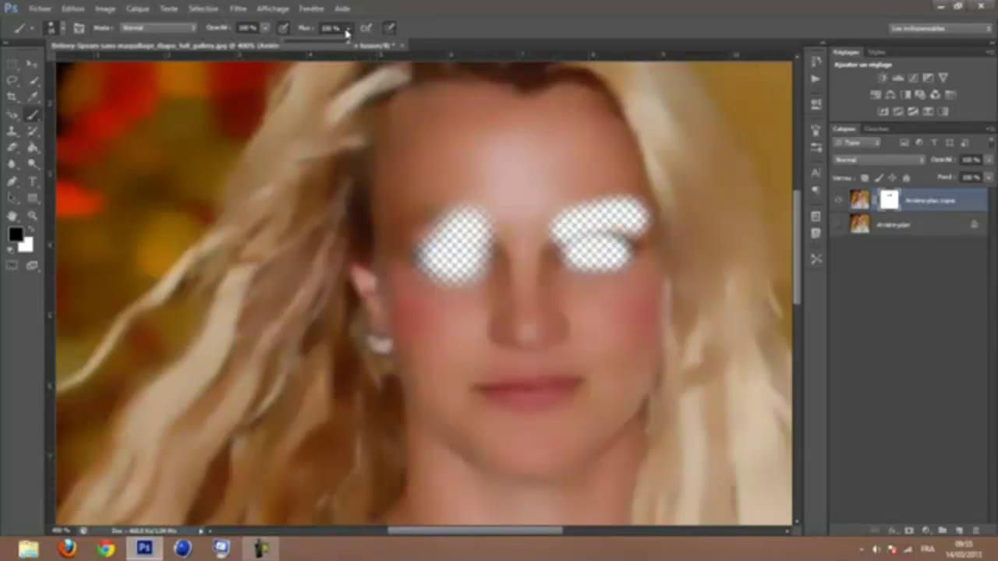
{"action": "left_click_drag", "start_coordinate": [341, 42], "coordinate": [290, 47]}
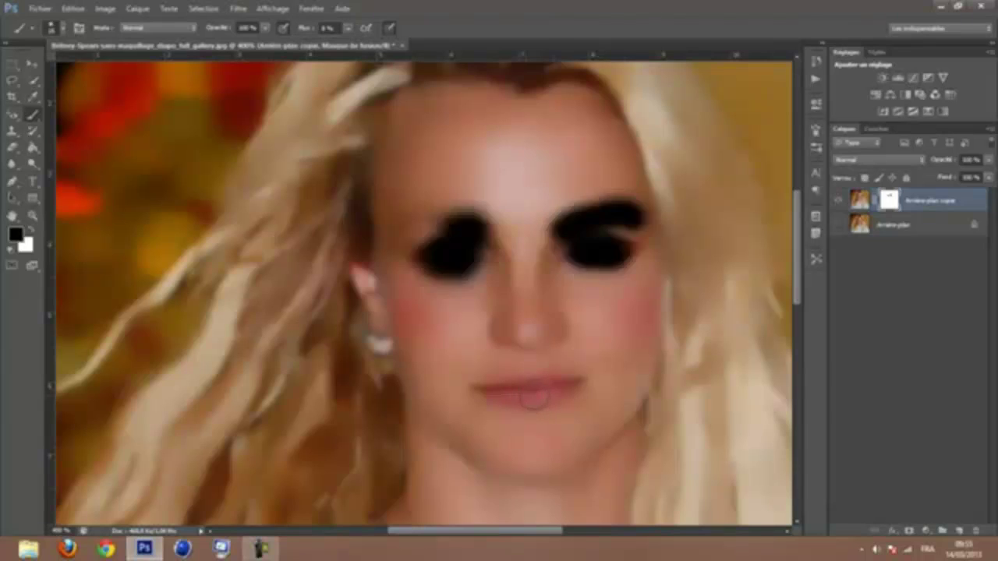
{"action": "mouse_move", "coordinate": [531, 393]}
{"action": "left_mouse_down"}
{"action": "mouse_move", "coordinate": [569, 389]}
{"action": "mouse_move", "coordinate": [477, 392]}
{"action": "mouse_move", "coordinate": [572, 383]}
{"action": "left_mouse_up"}
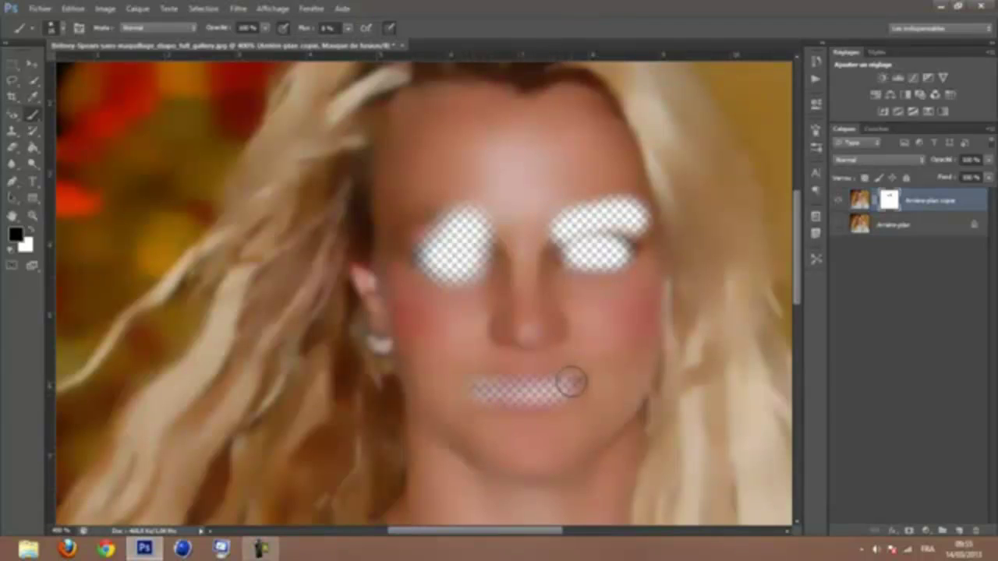
{"action": "mouse_move", "coordinate": [503, 264]}
{"action": "left_mouse_down"}
{"action": "mouse_move", "coordinate": [519, 268]}
{"action": "mouse_move", "coordinate": [519, 325]}
{"action": "mouse_move", "coordinate": [505, 306]}
{"action": "mouse_move", "coordinate": [510, 258]}
{"action": "mouse_move", "coordinate": [550, 330]}
{"action": "mouse_move", "coordinate": [517, 329]}
{"action": "mouse_move", "coordinate": [541, 305]}
{"action": "mouse_move", "coordinate": [541, 261]}
{"action": "mouse_move", "coordinate": [521, 269]}
{"action": "mouse_move", "coordinate": [512, 322]}
{"action": "mouse_move", "coordinate": [550, 327]}
{"action": "mouse_move", "coordinate": [541, 257]}
{"action": "left_mouse_up"}
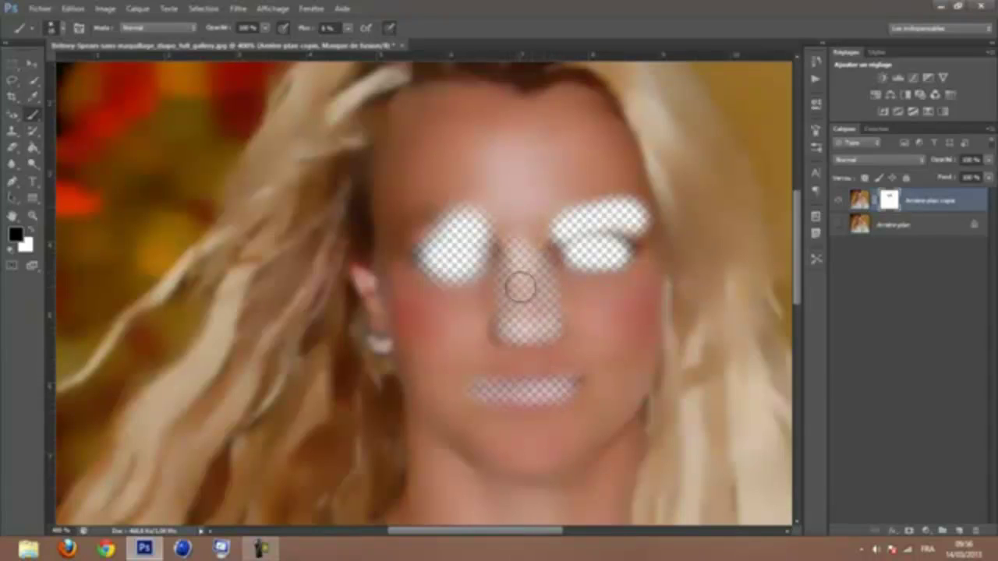
Zoom the view back out to Taille d'impression.
{"action": "right_click", "coordinate": [519, 287]}
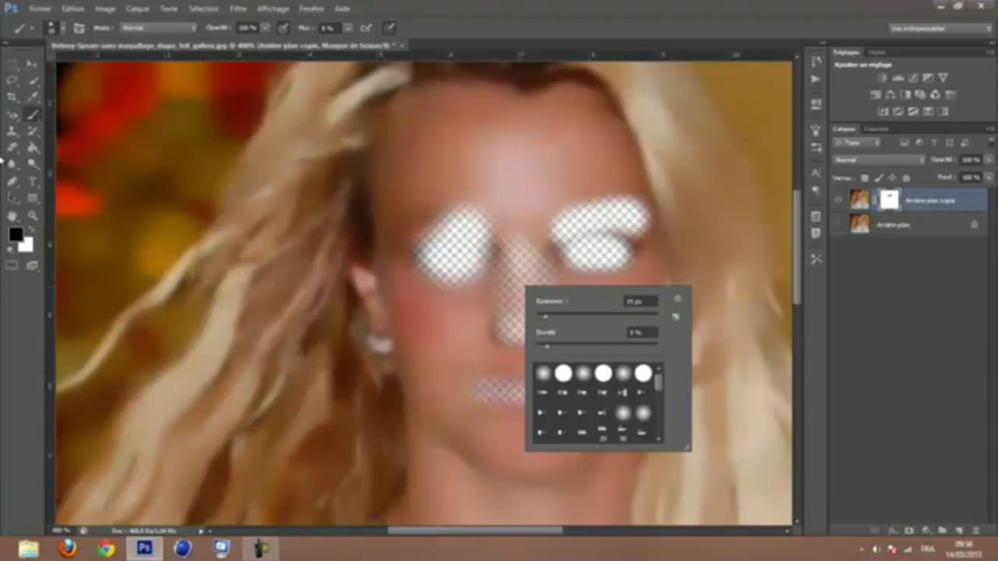
{"action": "left_click", "coordinate": [32, 216]}
{"action": "right_click", "coordinate": [238, 218]}
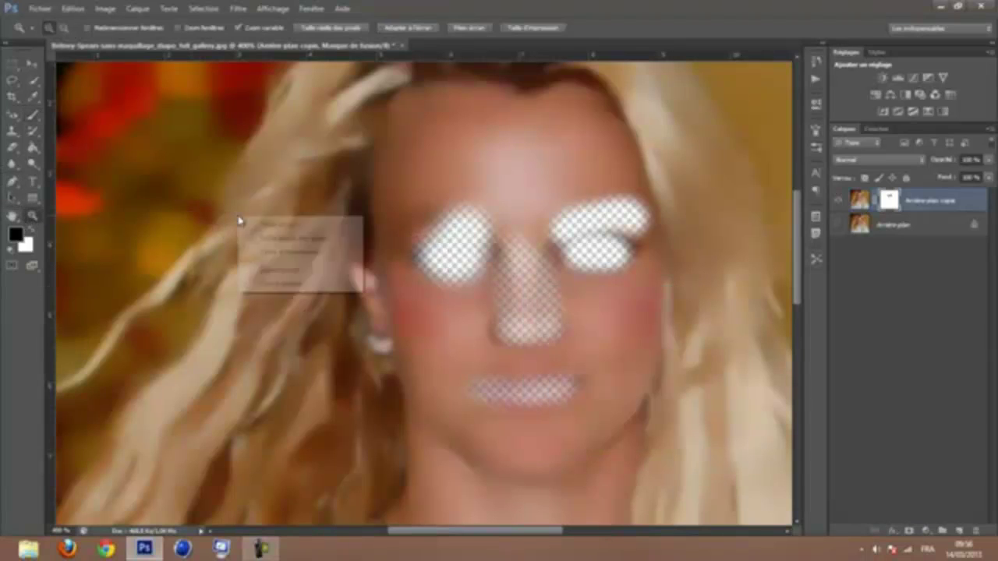
{"action": "left_click", "coordinate": [281, 252]}
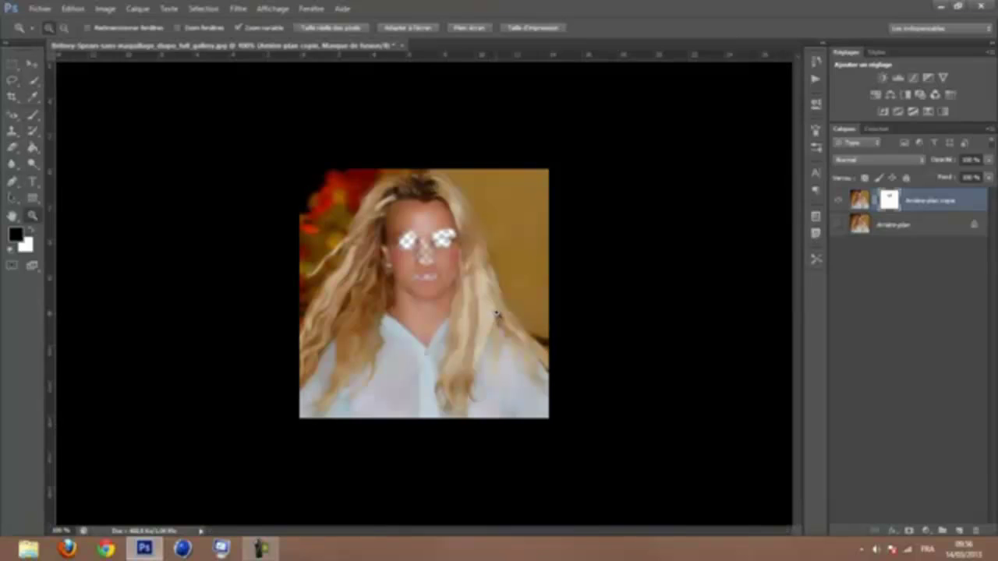
Turn the Arrière-plan layer's visibility back on to compare the result.
{"action": "left_click", "coordinate": [838, 224]}
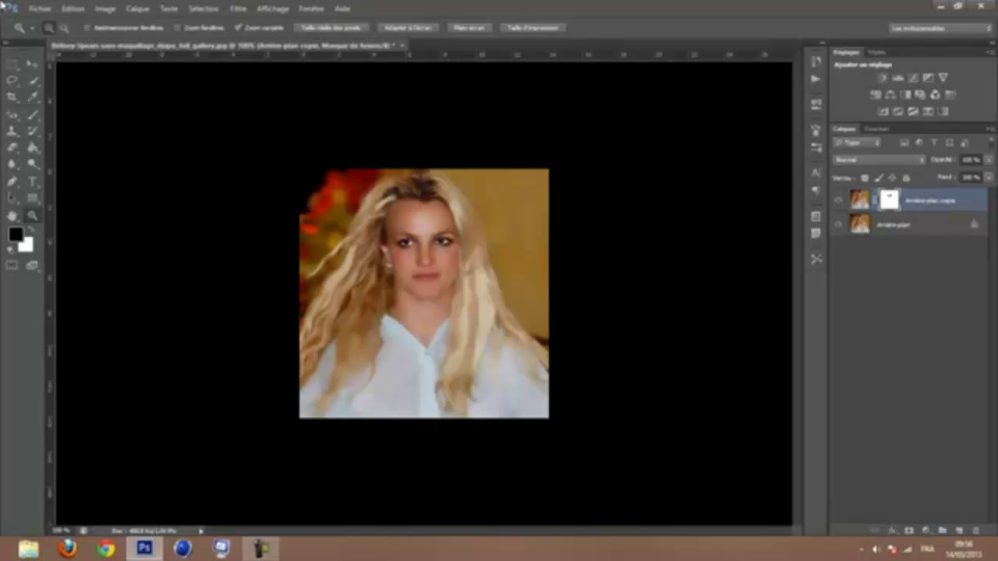
Close Photoshop and choose Non to discard the portrait changes.
{"action": "left_click", "coordinate": [78, 7]}
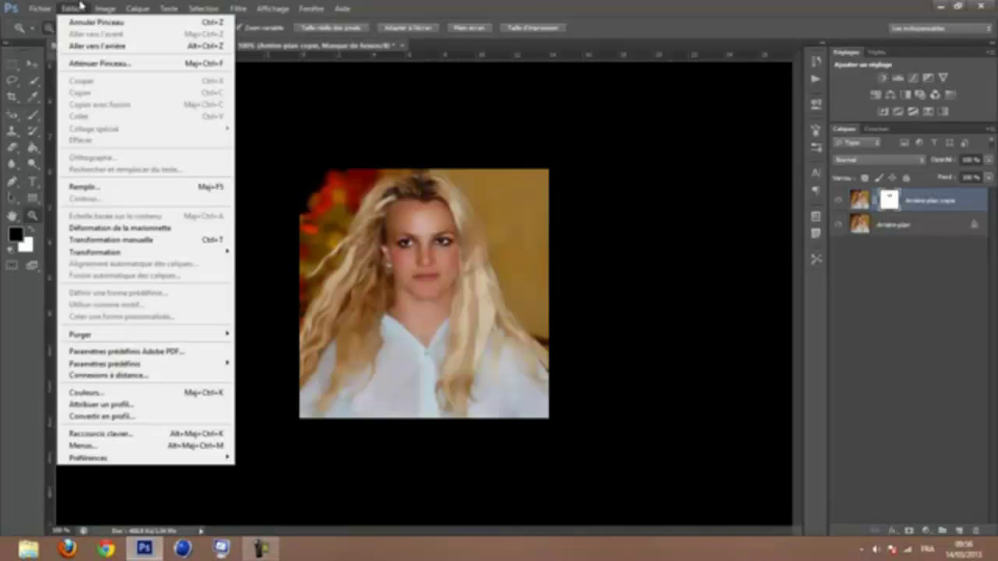
{"action": "left_click", "coordinate": [619, 143]}
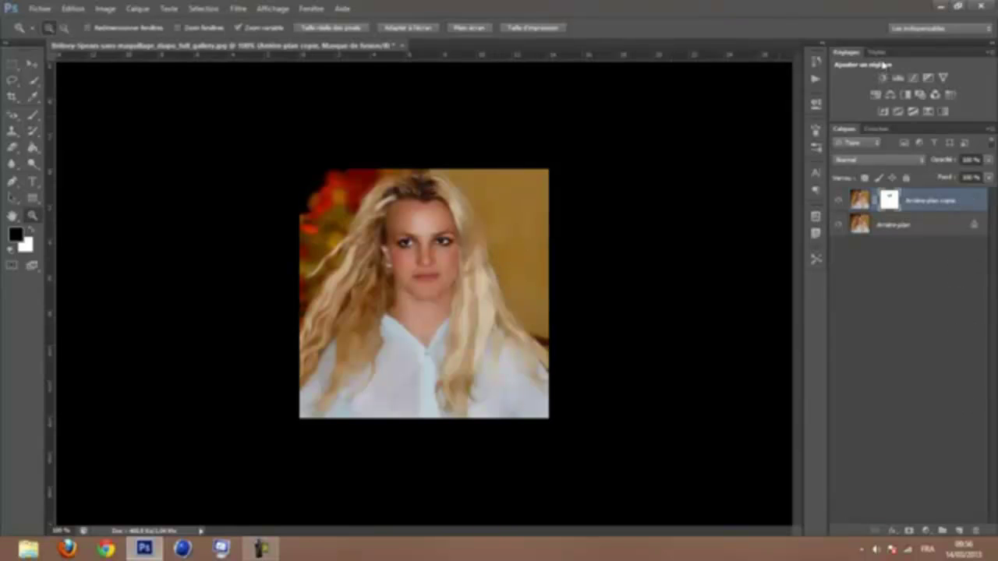
{"action": "left_click", "coordinate": [980, 5]}
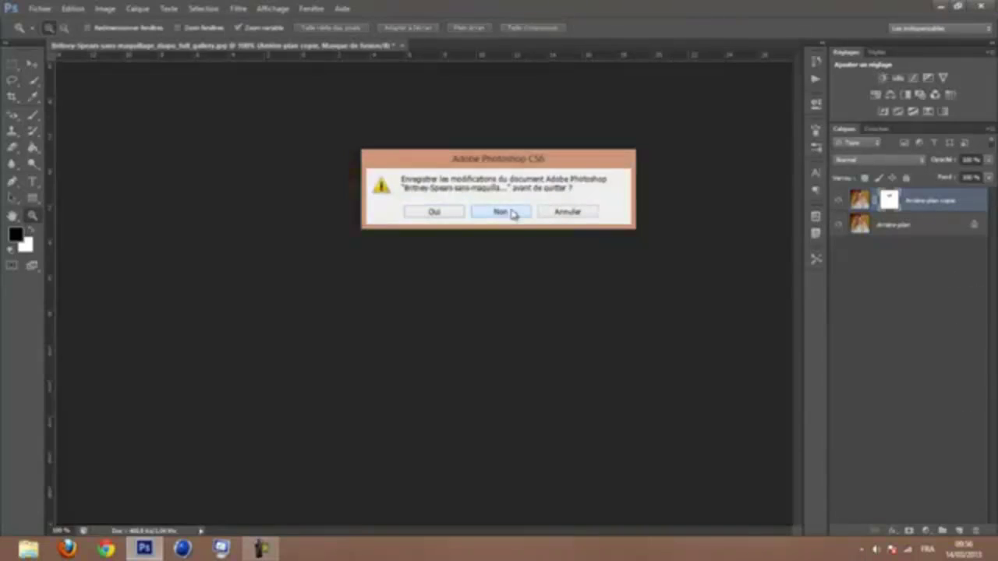
{"action": "left_click", "coordinate": [513, 214]}
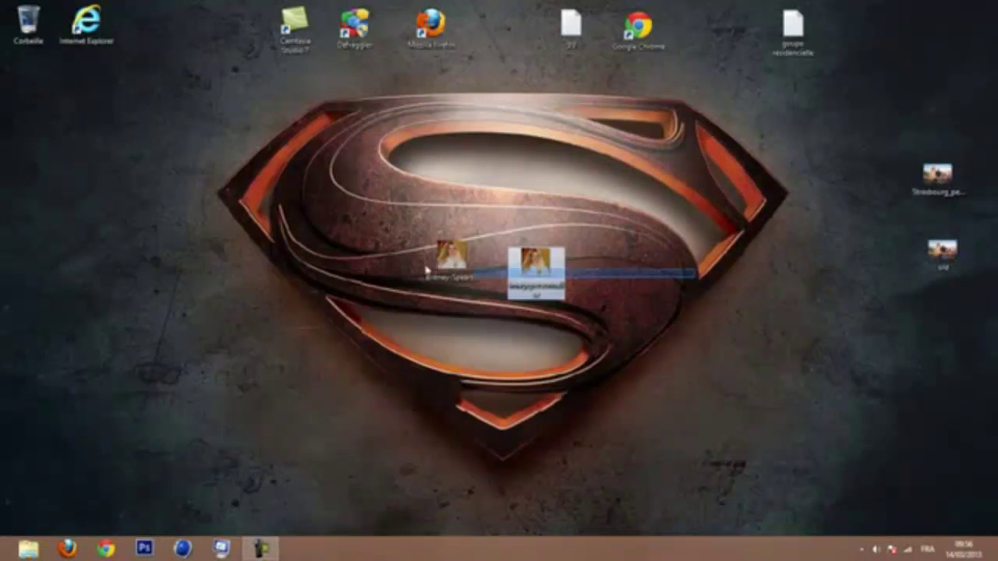
Delete the two selected portrait image files from the desktop, confirming the deletion.
{"action": "key", "text": "Delete"}
{"action": "key", "text": "Return"}
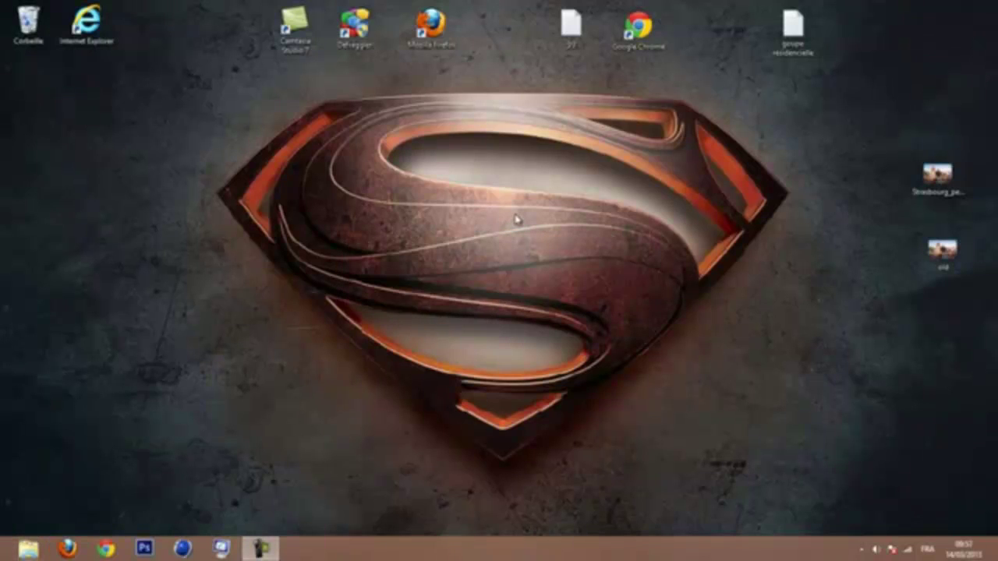